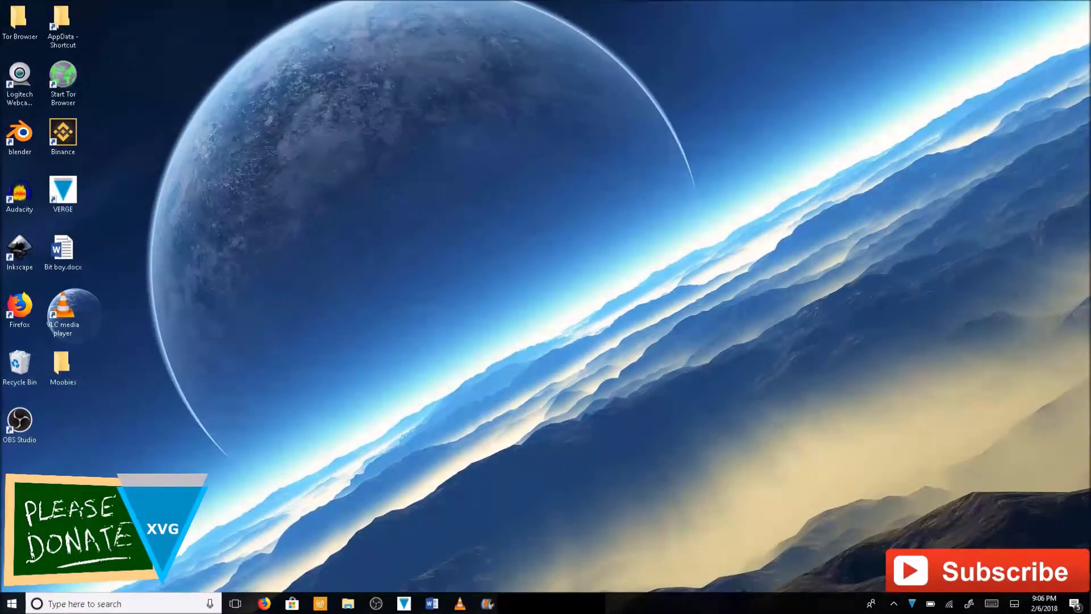
Step: Look up the paper wallet's address in the Verge Blockchain Explorer and confirm its 5 XVG balance
left_click(404, 605)
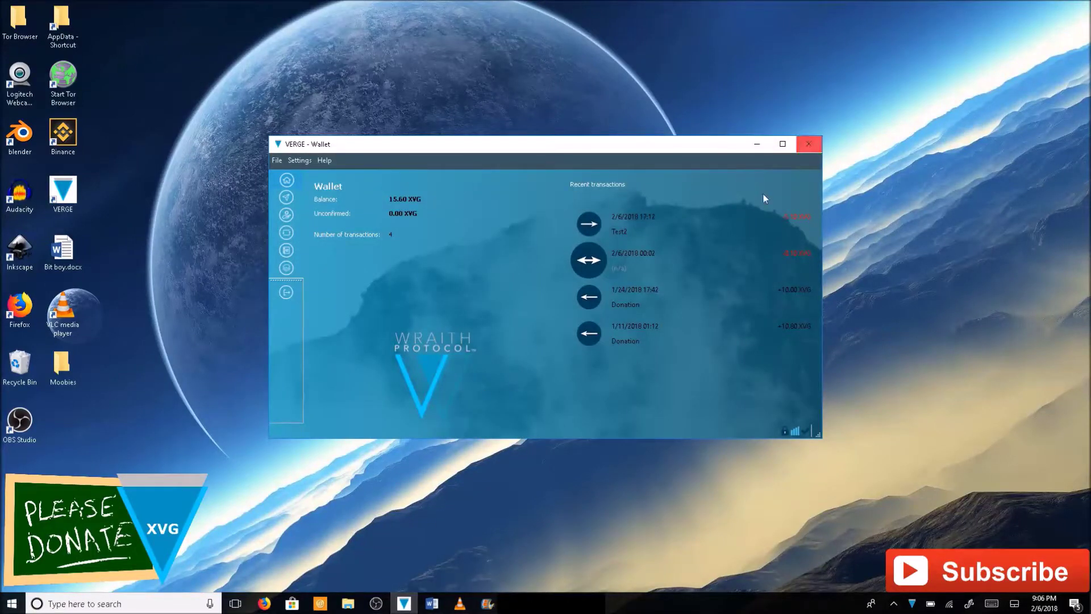
left_click(264, 603)
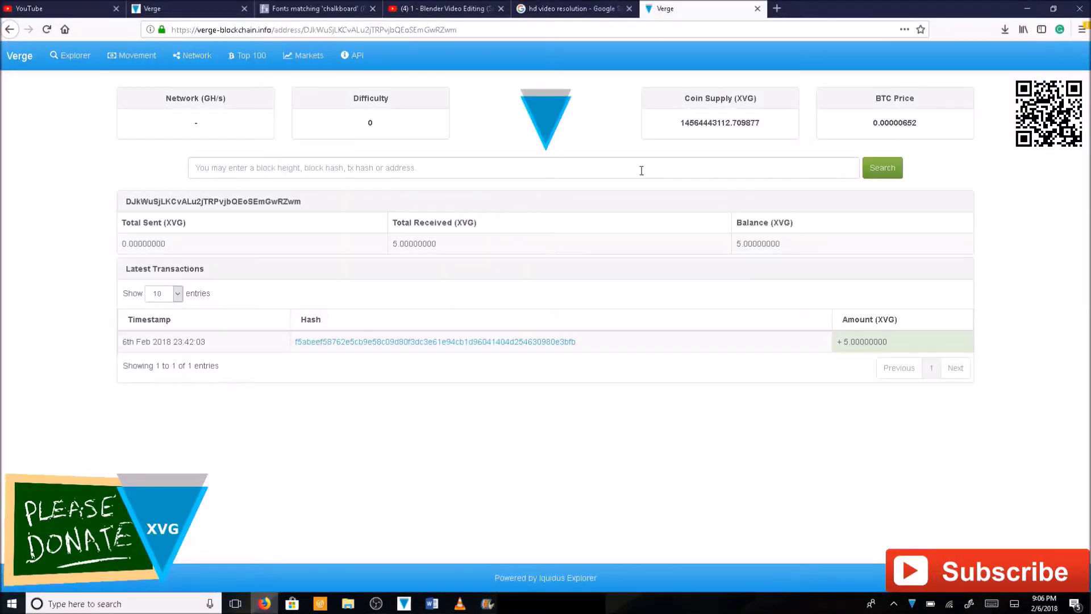
left_click(12, 30)
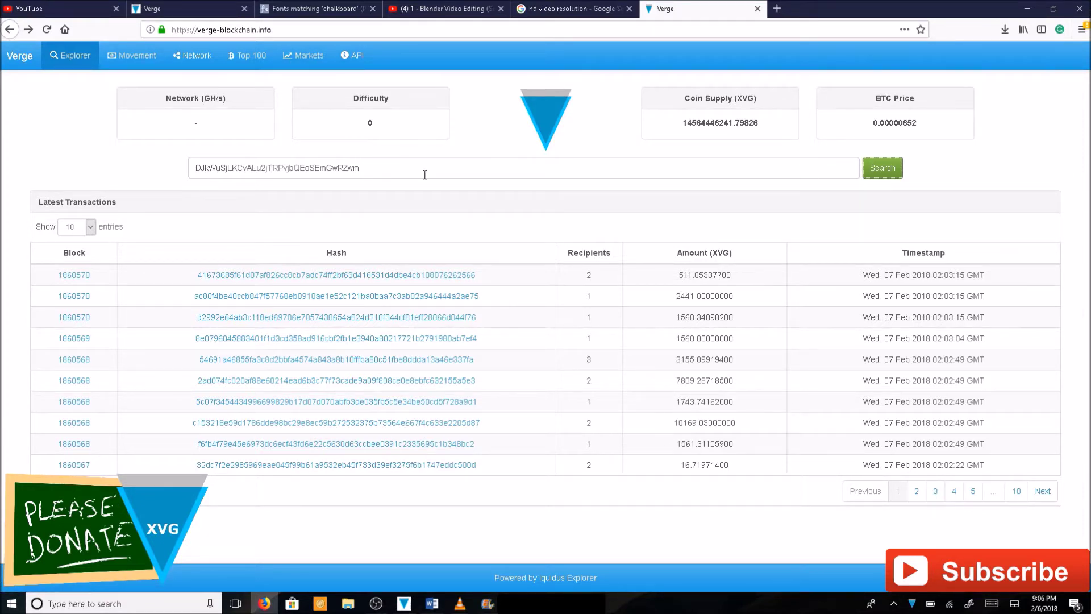
left_click(890, 177)
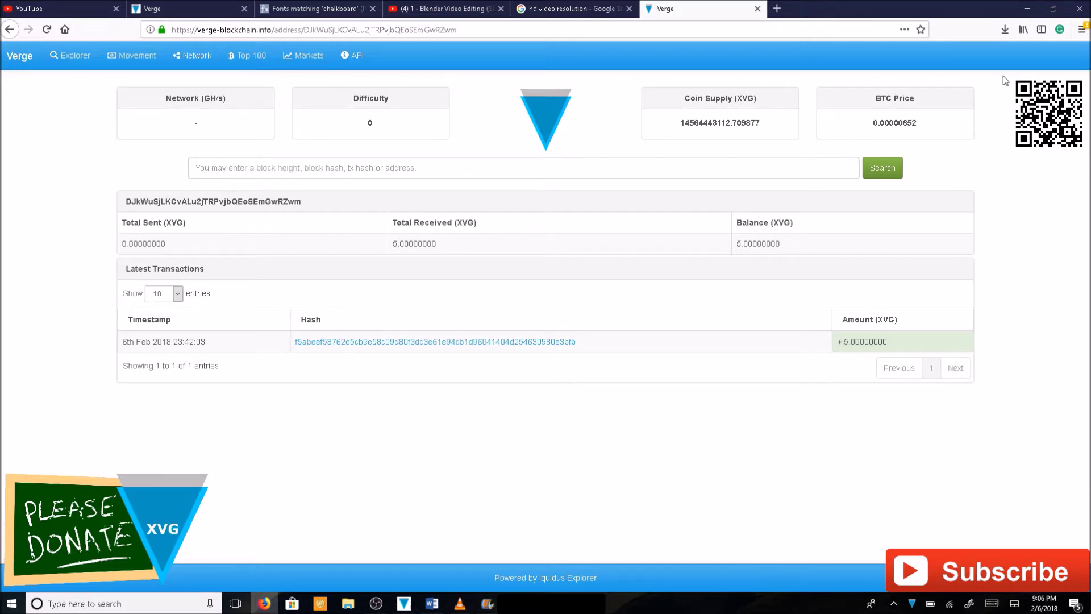
Step: Minimise Firefox, maximise the VERGE wallet, and open Help > Debug window
left_click(1027, 8)
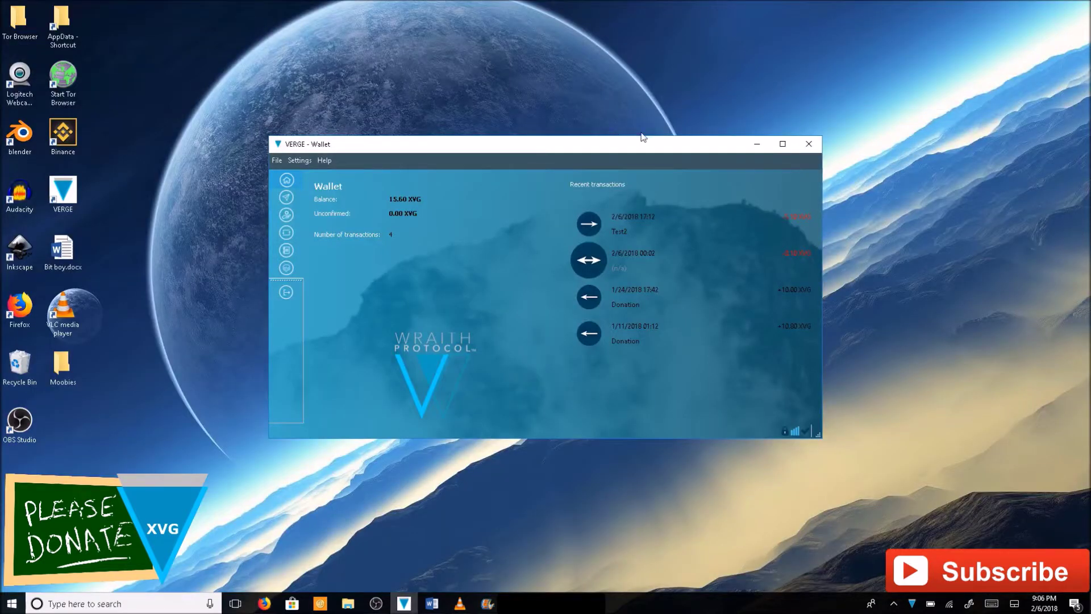
left_click(782, 144)
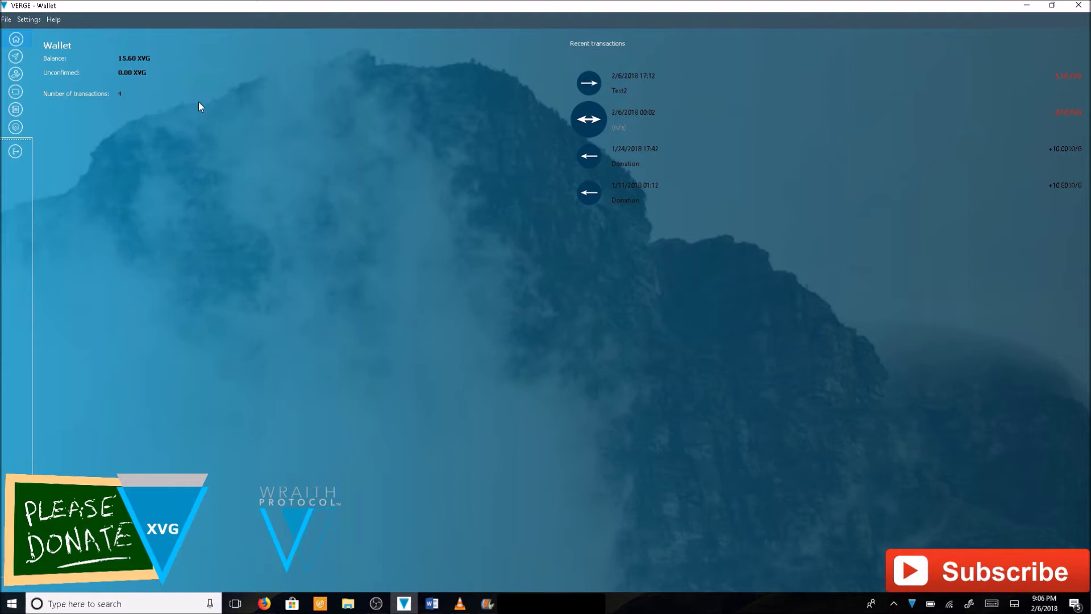
left_click(55, 20)
left_click(89, 36)
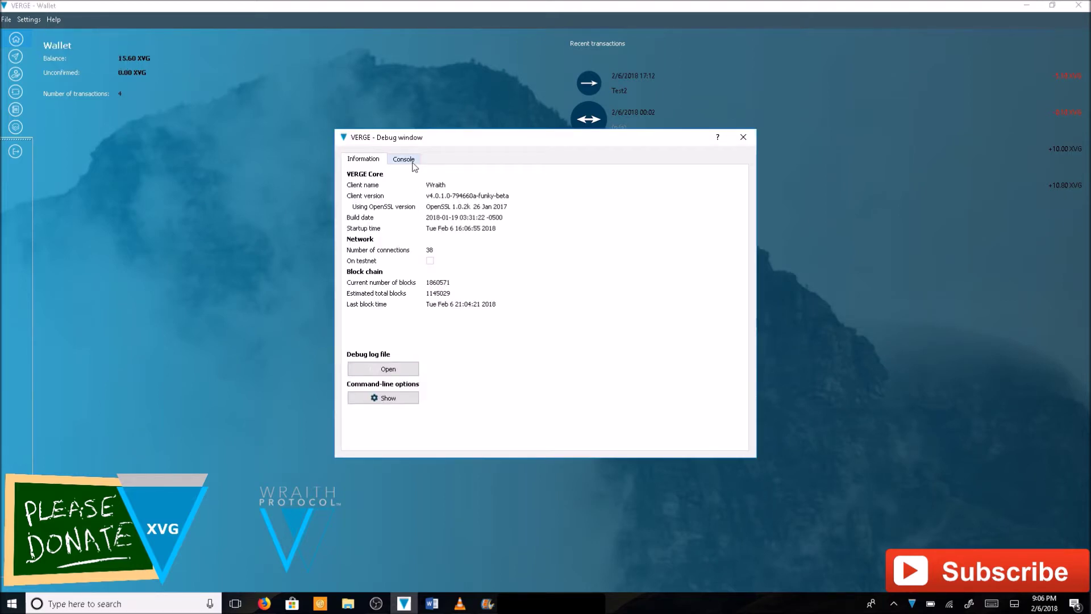
Step: In the debug Console, run help to list the RPC commands and scroll through them
left_click(411, 160)
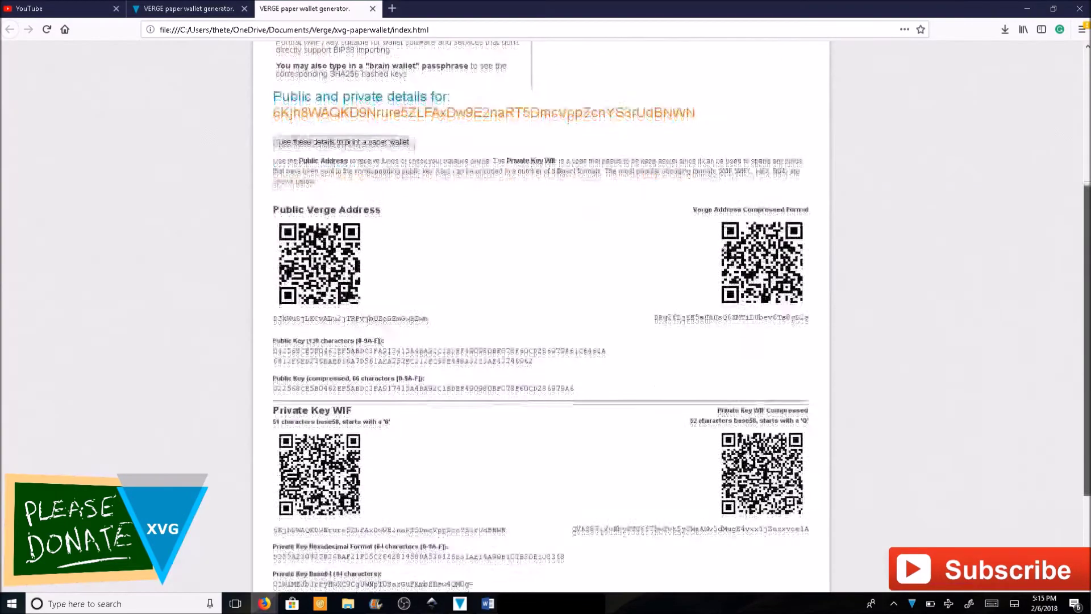
scroll(470, 413, "down", 3)
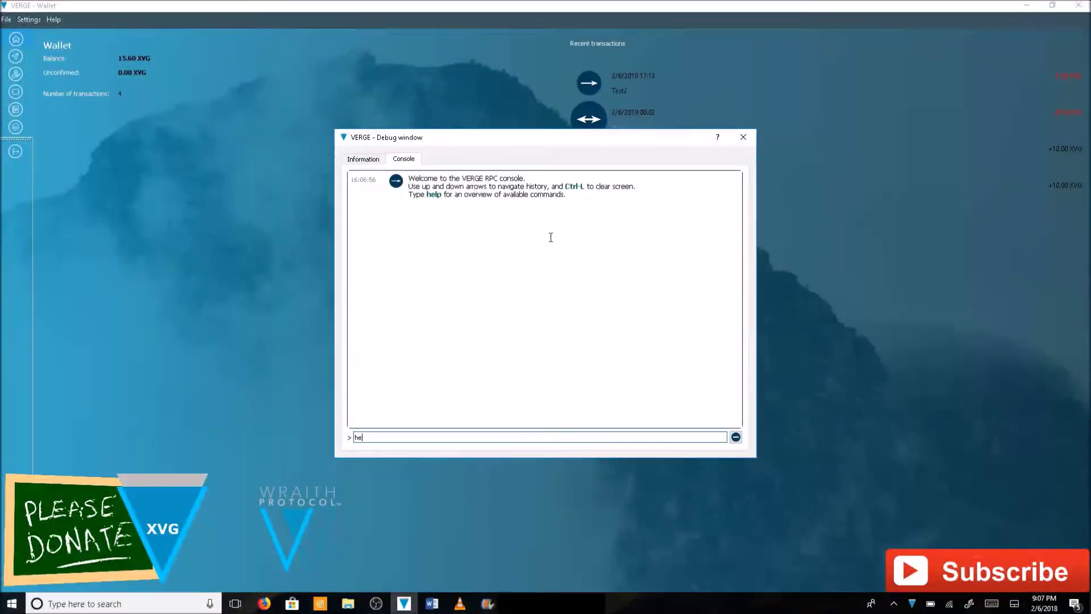
type("help")
key("Return")
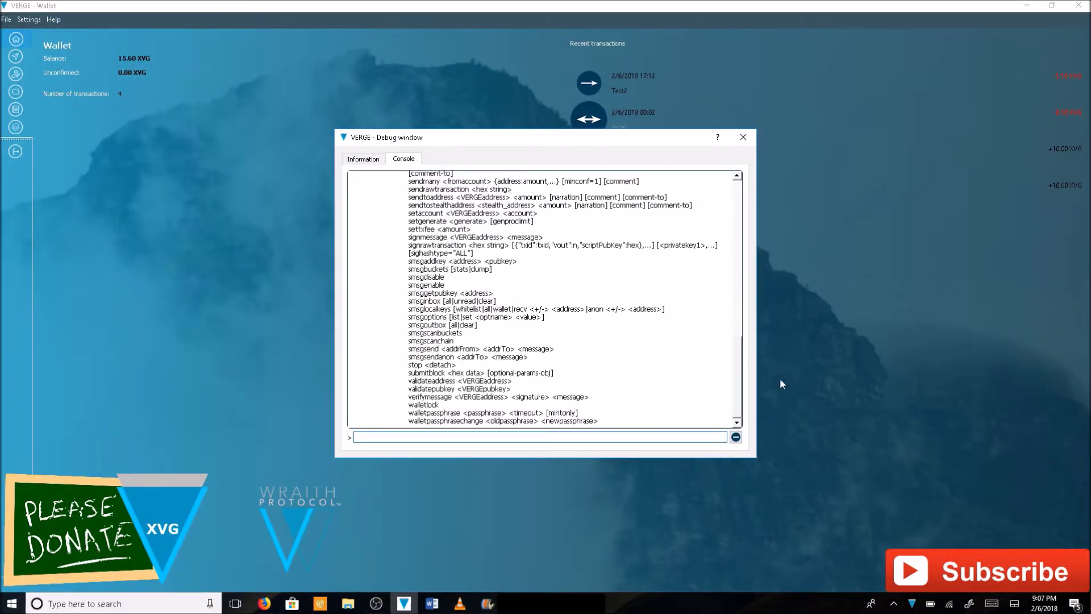
left_click(736, 325)
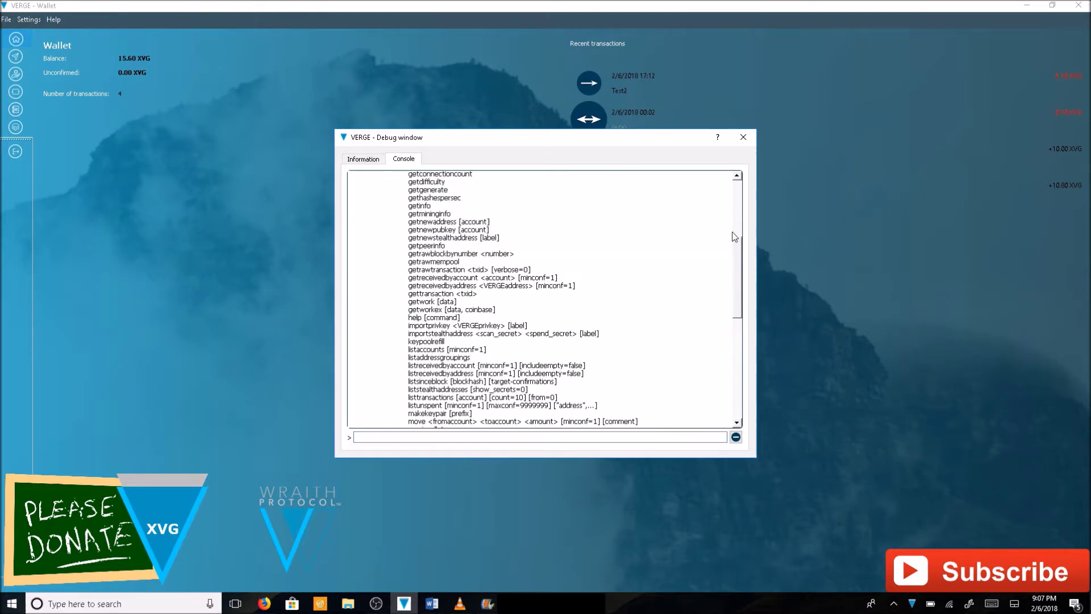
scroll(735, 236, "up", 8)
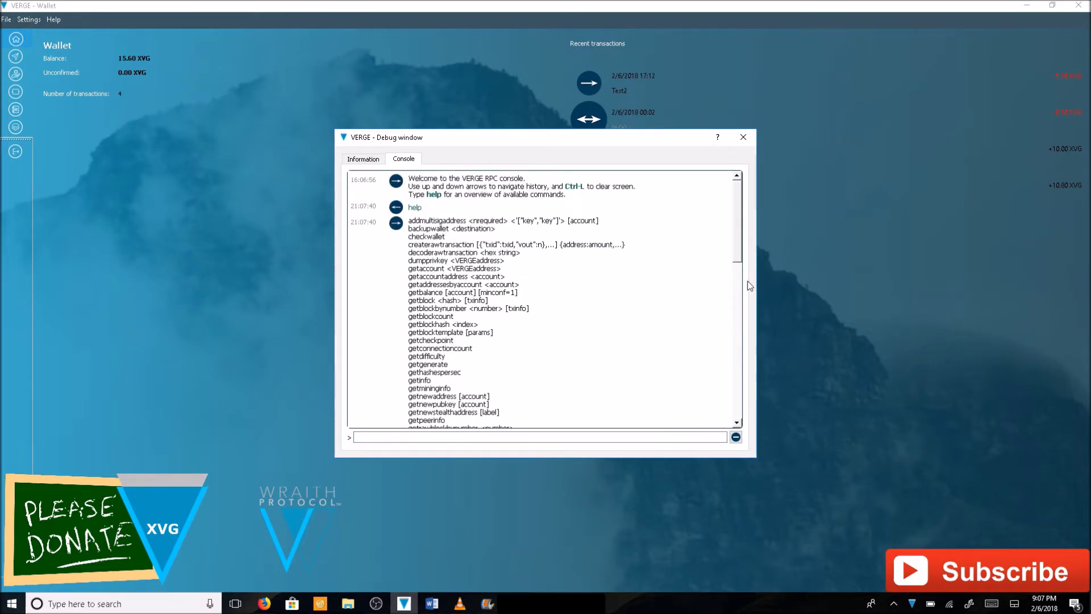
scroll(733, 341, "down", 15)
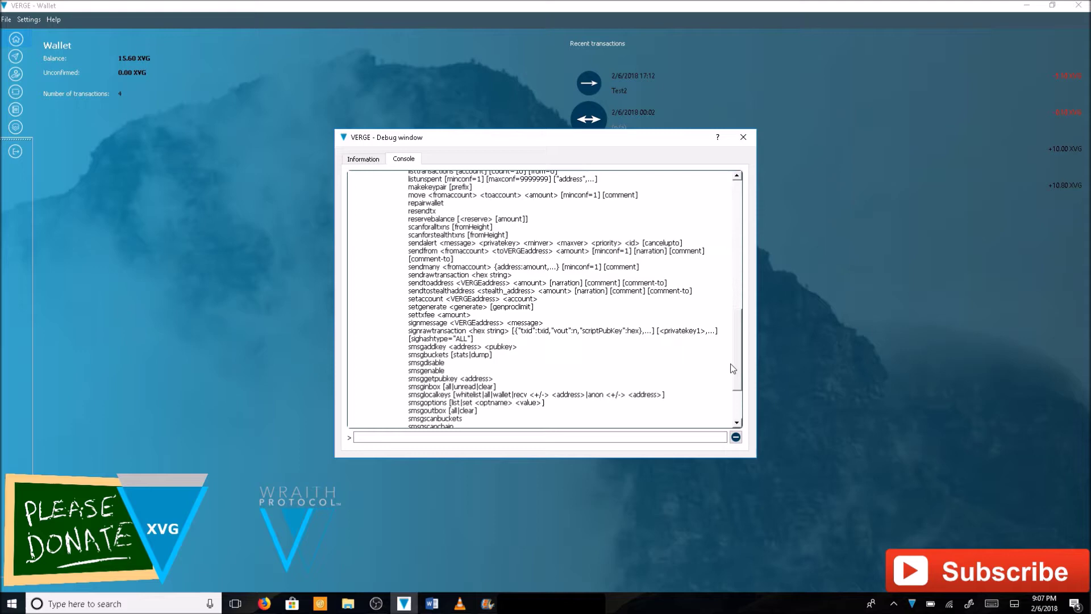
scroll(737, 392, "down", 4)
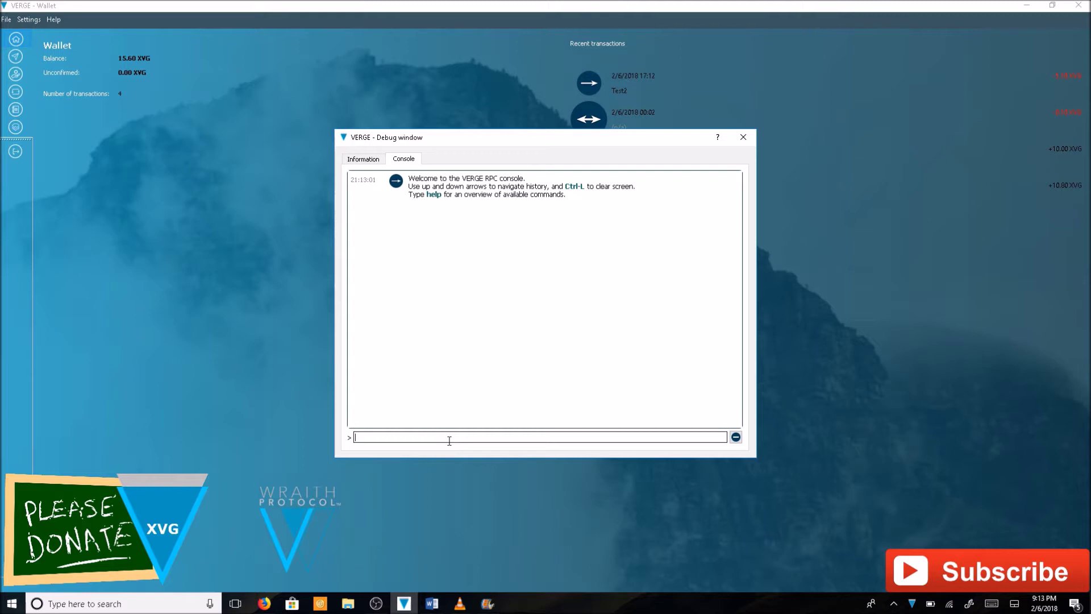
Step: Run walletlock, unlock the wallet with its passphrase for 600 seconds, and begin typing importprivkey
key("Return")
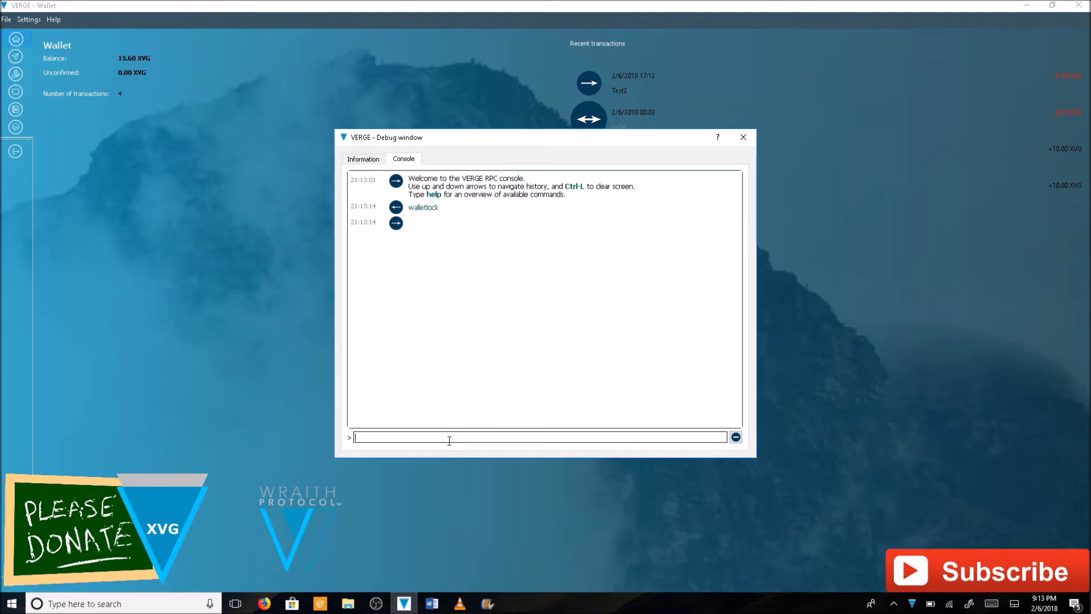
key("Return")
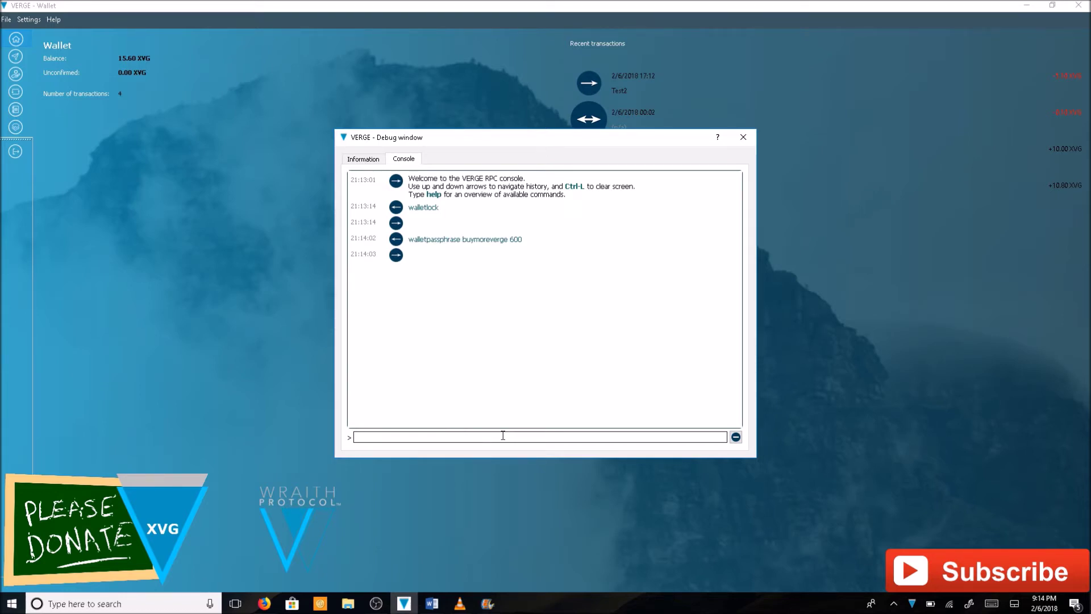
Step: Copy the paper wallet's private key line from the Word document and return to the wallet console
left_click(431, 605)
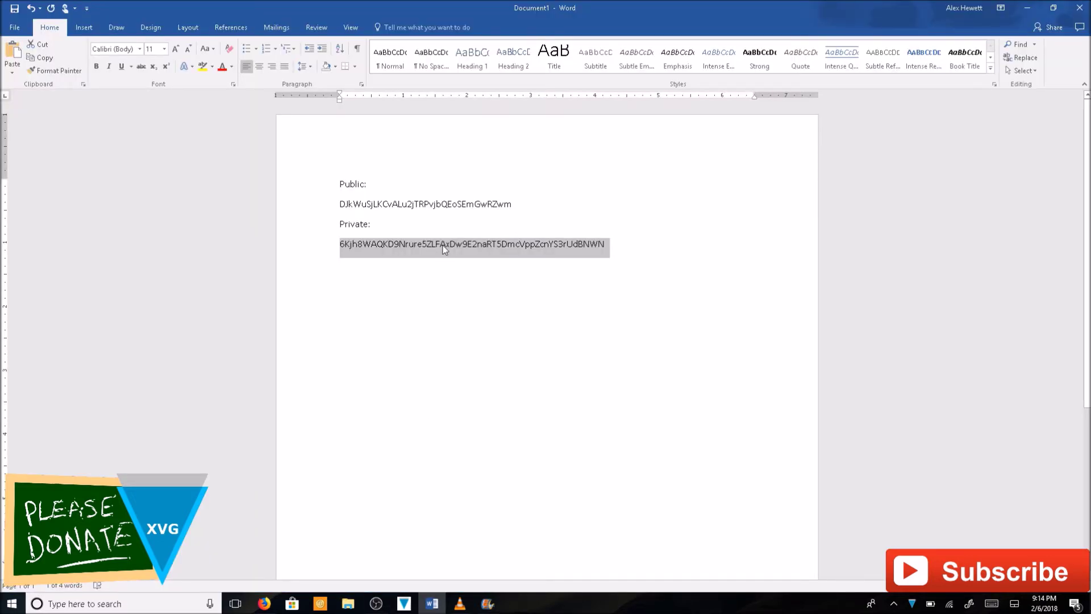
key("Left")
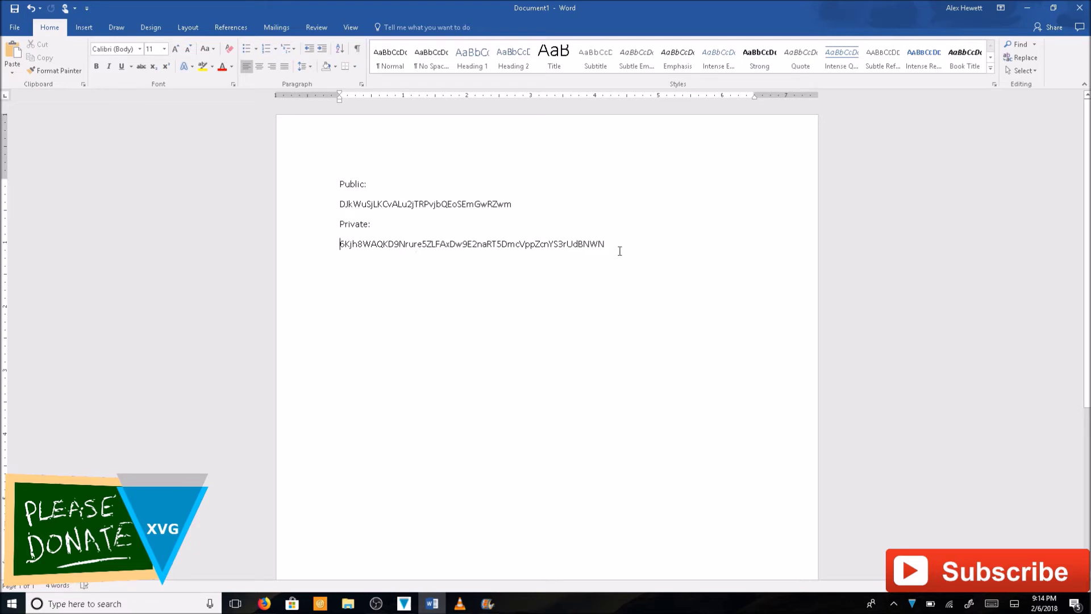
left_click_drag(620, 251, 339, 244)
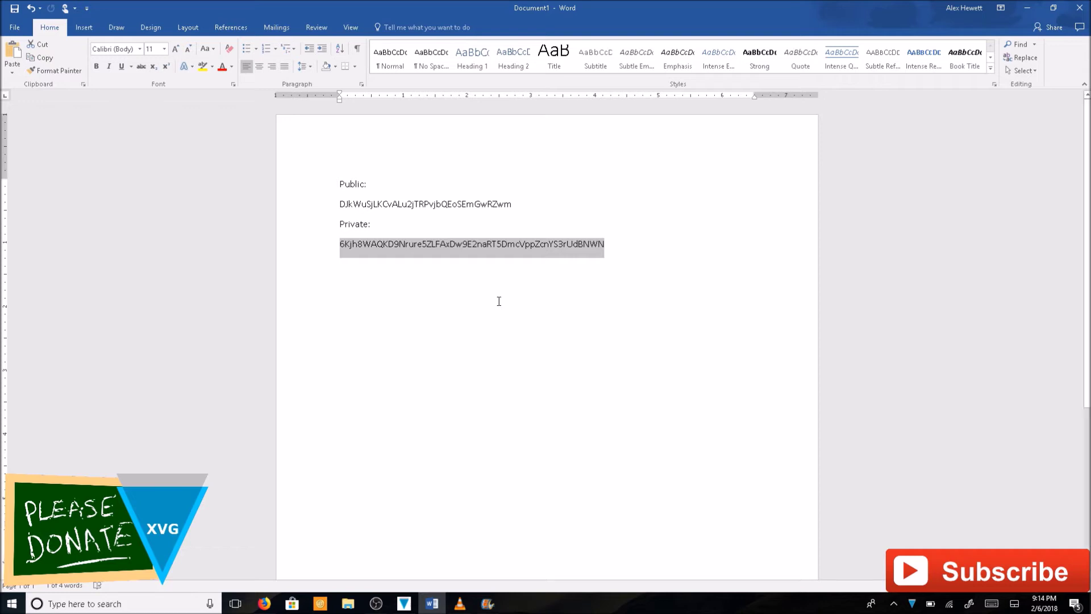
right_click(479, 245)
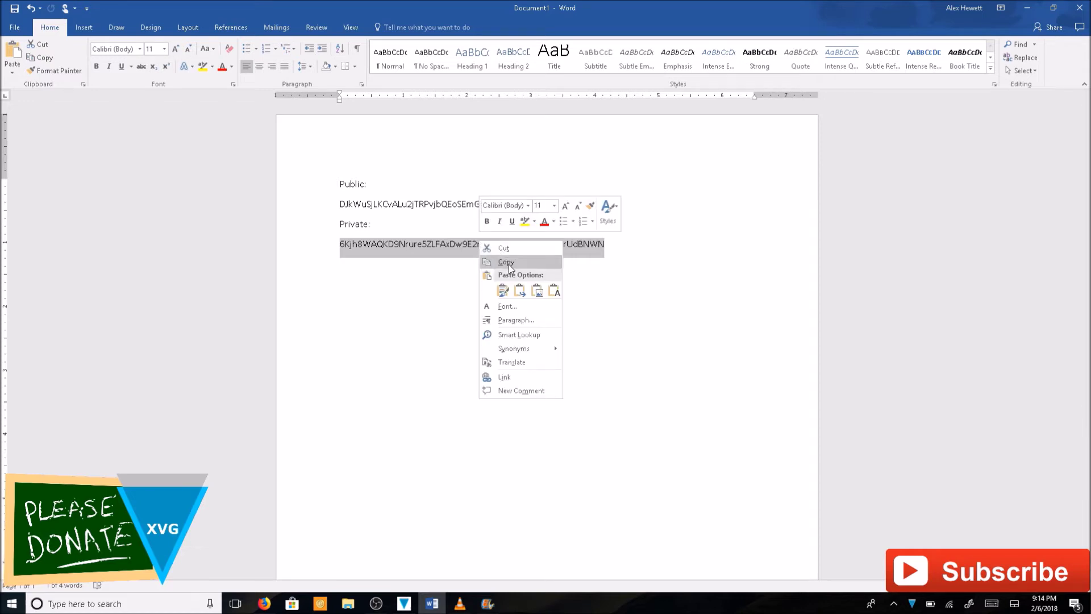
left_click(507, 263)
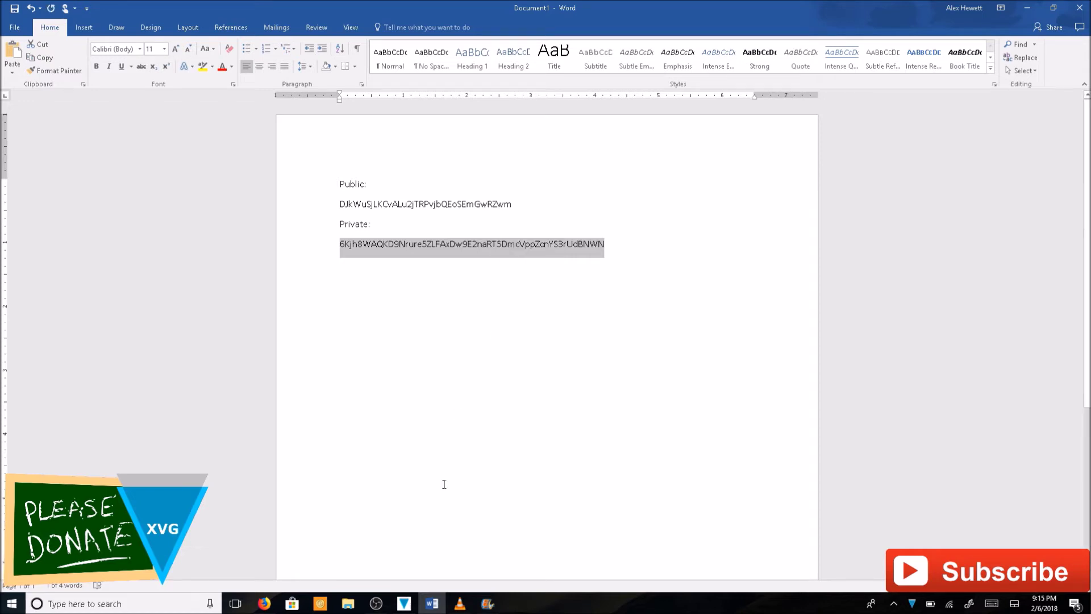
left_click(403, 604)
left_click(432, 437)
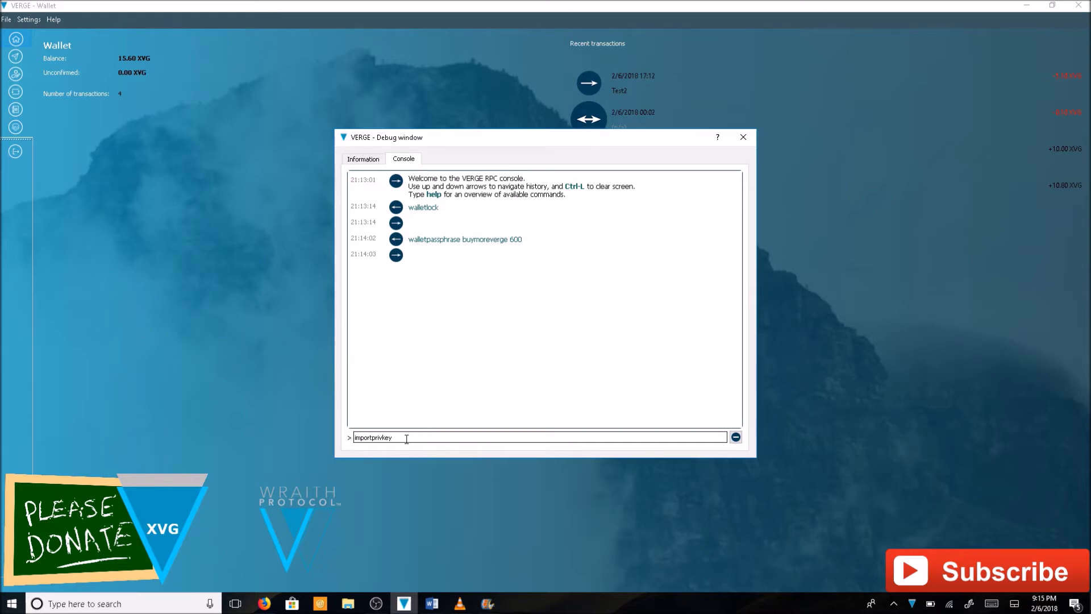
Step: Paste the private key, import it with the label Bananas, then run walletlock
key("ctrl+v")
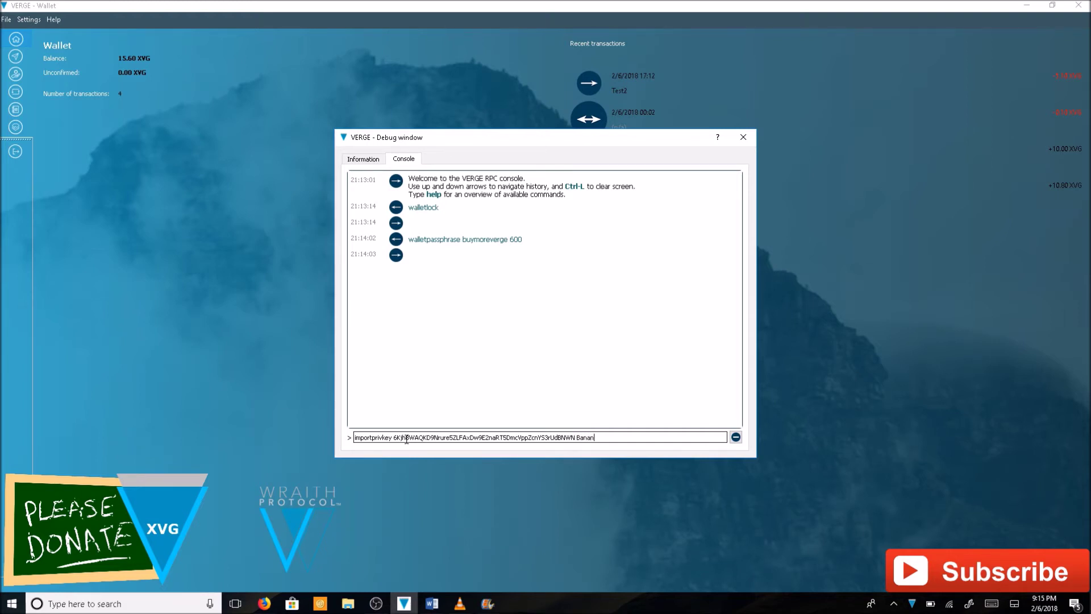
type("as")
key("Return")
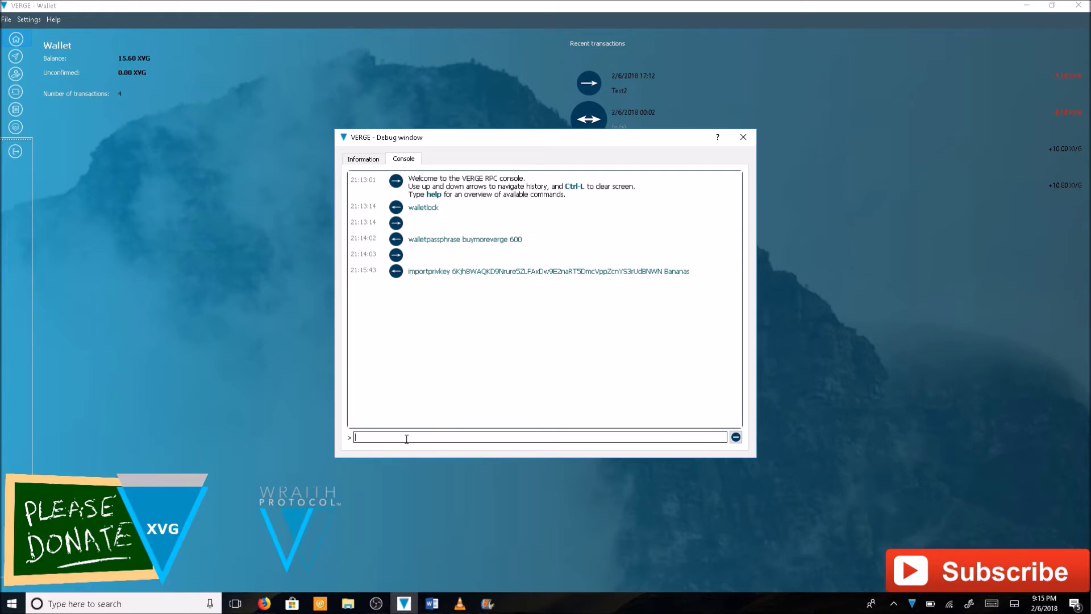
type("walletlock")
key("Return")
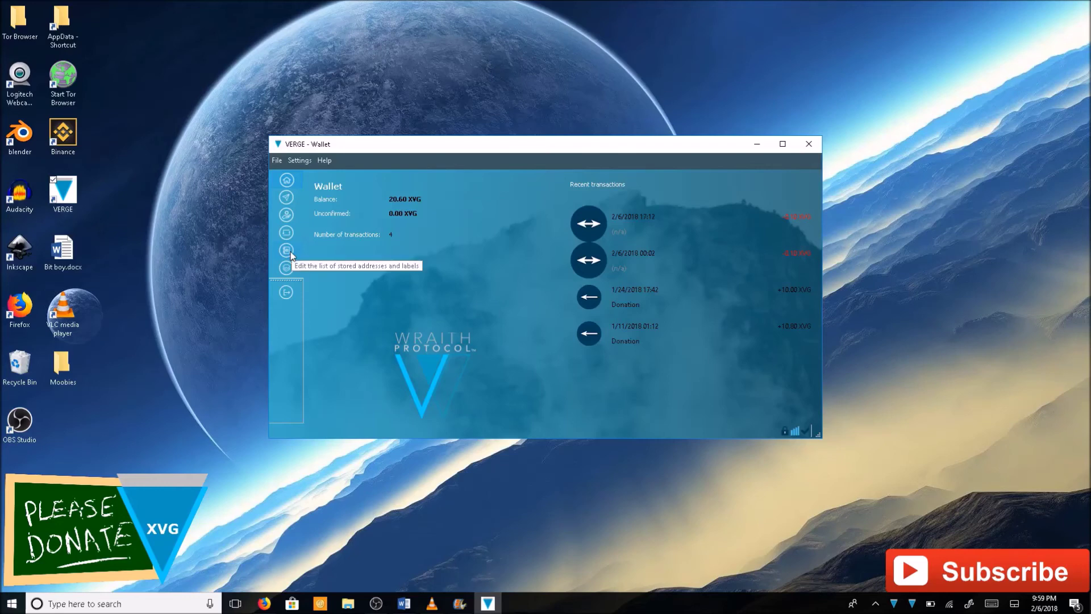
left_click(287, 216)
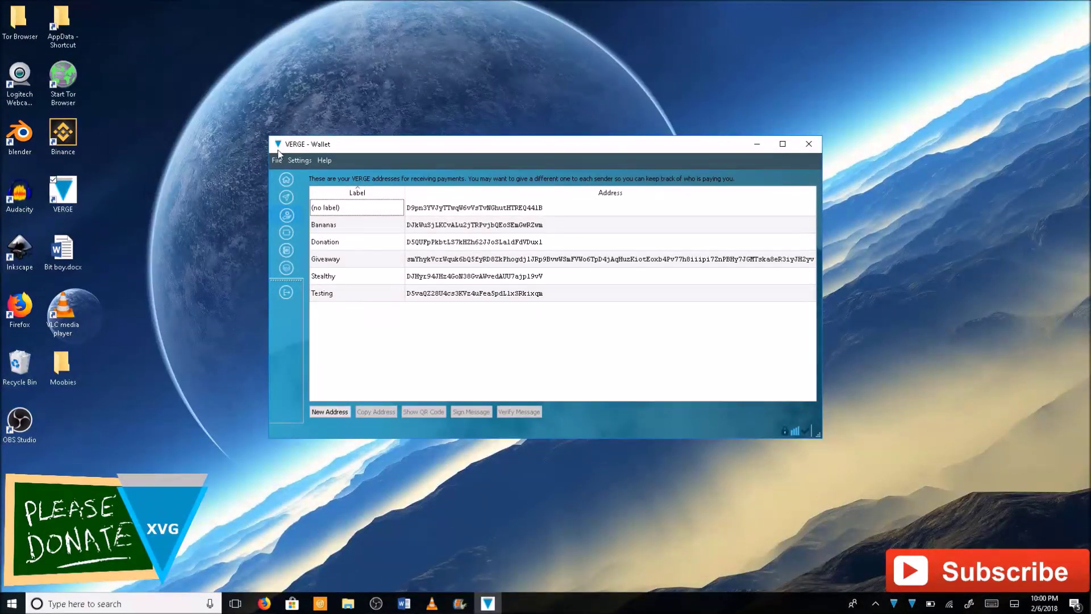
key("alt+1")
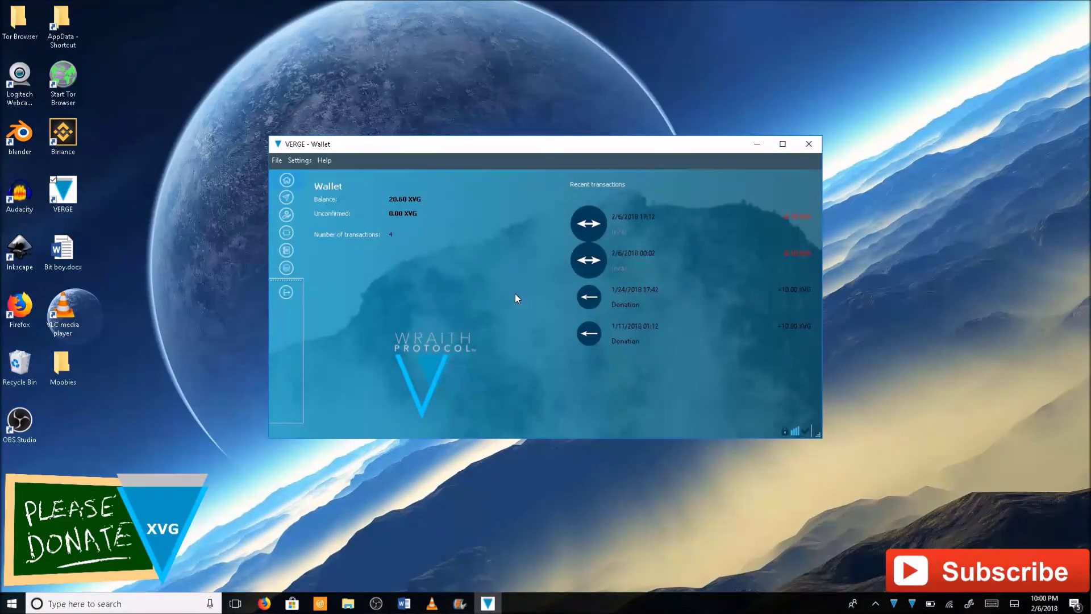